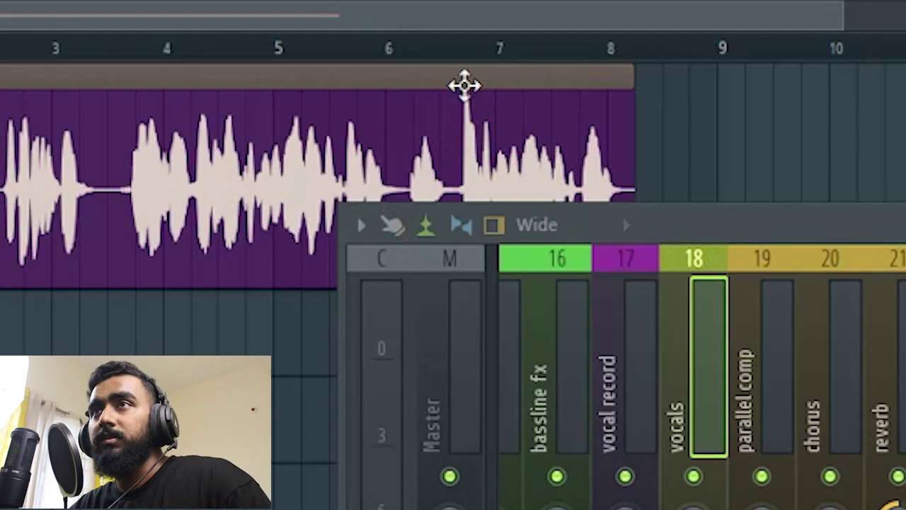
Step: Examine the waveform of the Compressor test vocal clip and play it to hear its uneven loudness
scroll(78, 191, up, 4)
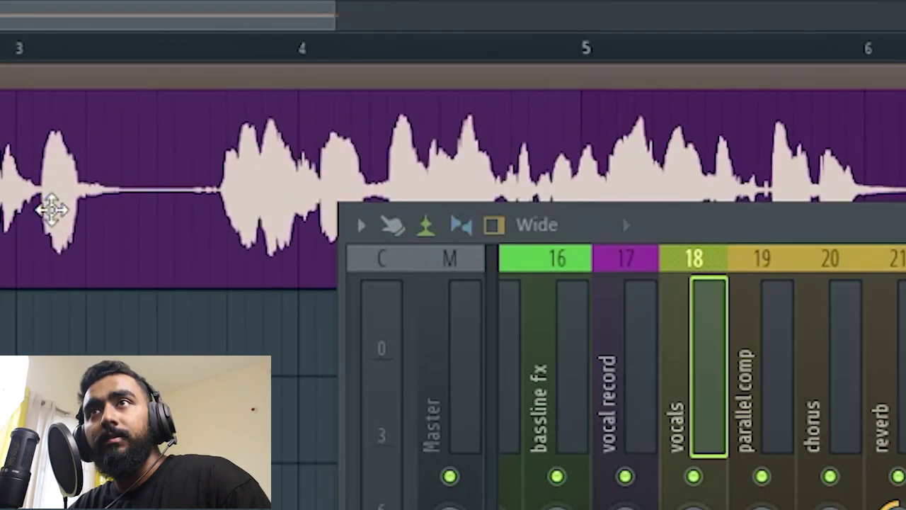
scroll(52, 210, up, 2)
scroll(51, 210, down, 6)
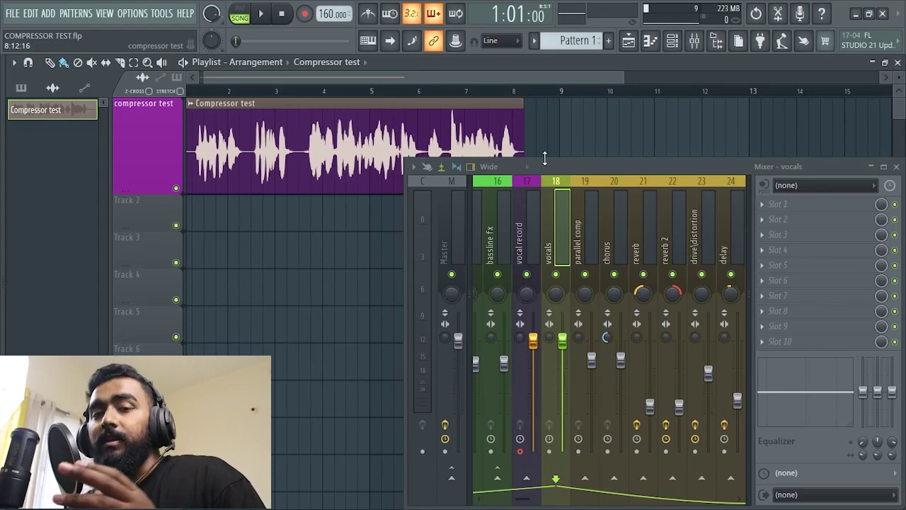
key(space)
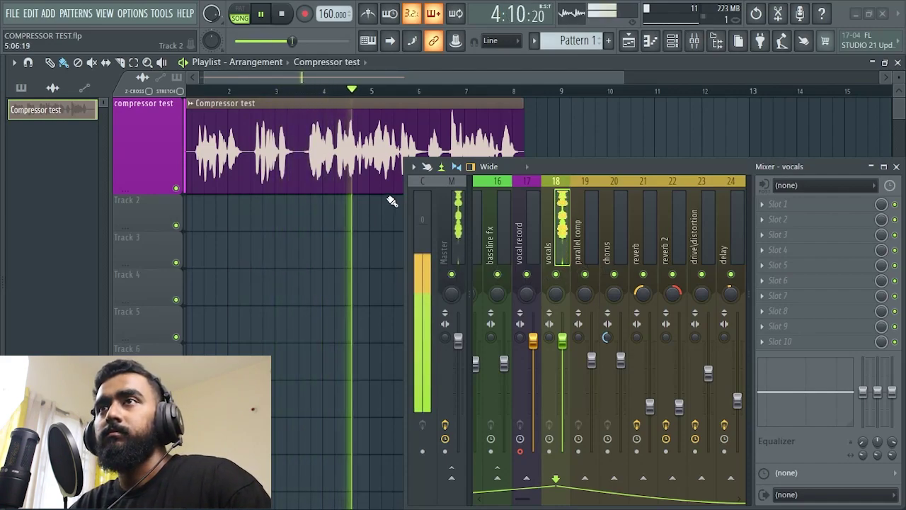
scroll(372, 212, down, 4)
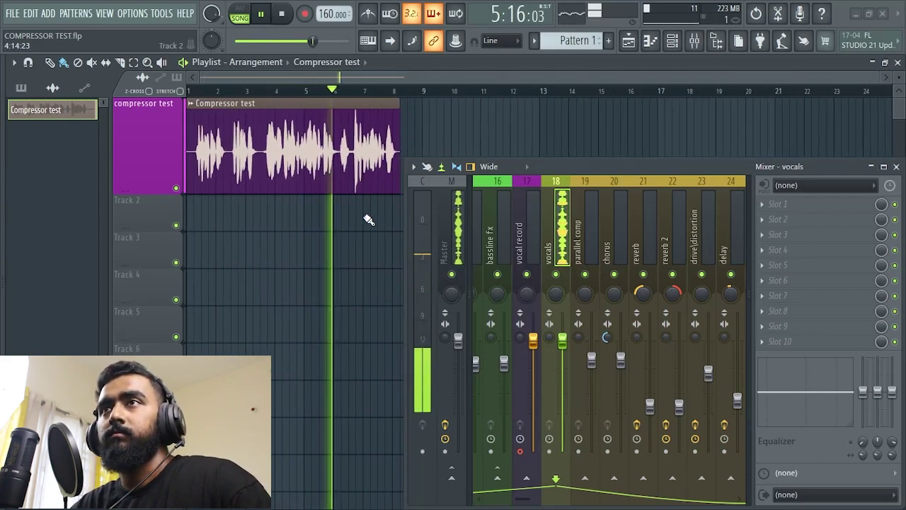
scroll(385, 213, down, 1)
scroll(384, 213, down, 1)
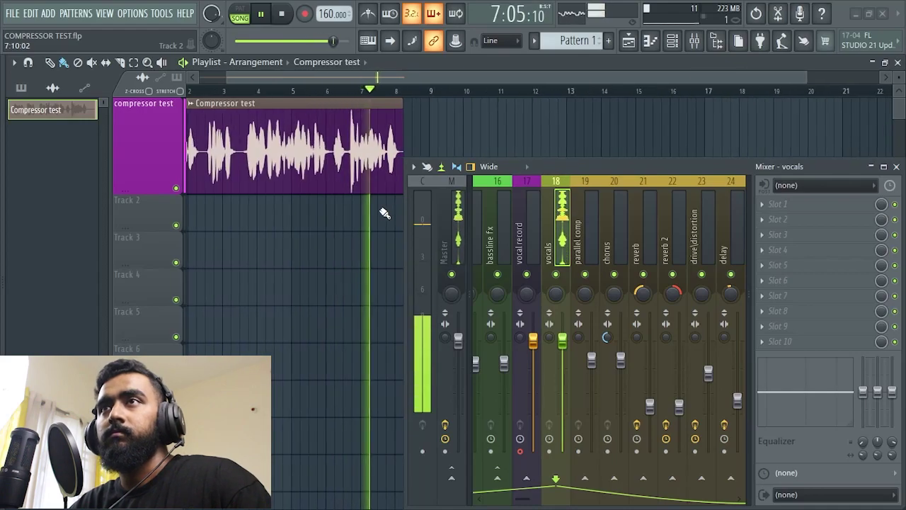
key(space)
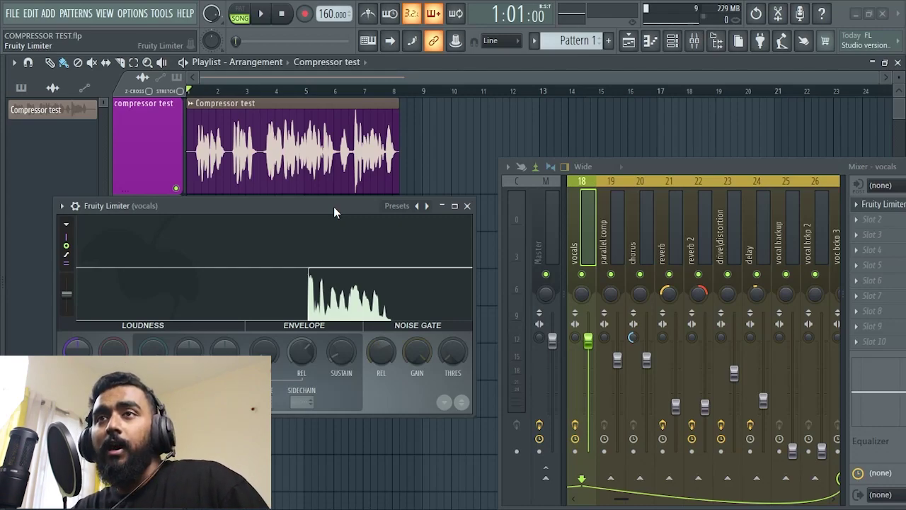
Step: Try out the compressor threshold, attack and release controls in Fruity Limiter on the vocals
drag(334, 208, 341, 208)
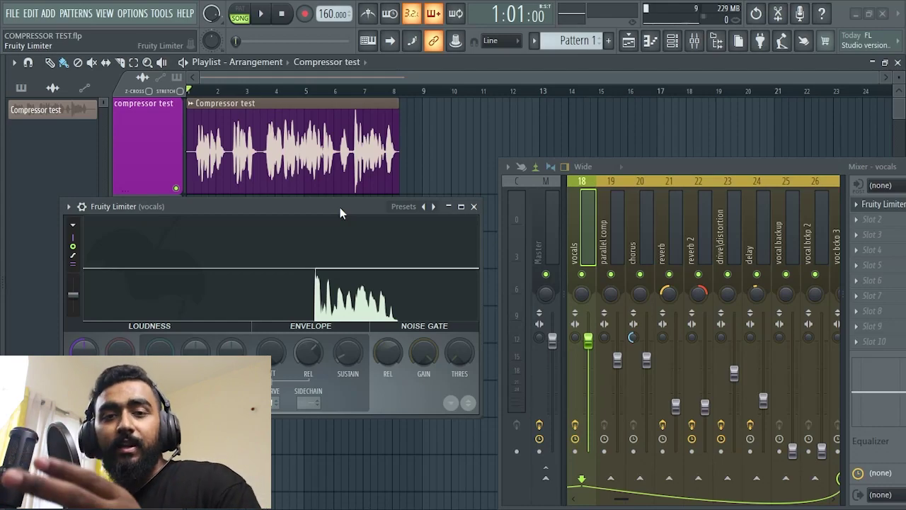
drag(340, 212, 379, 196)
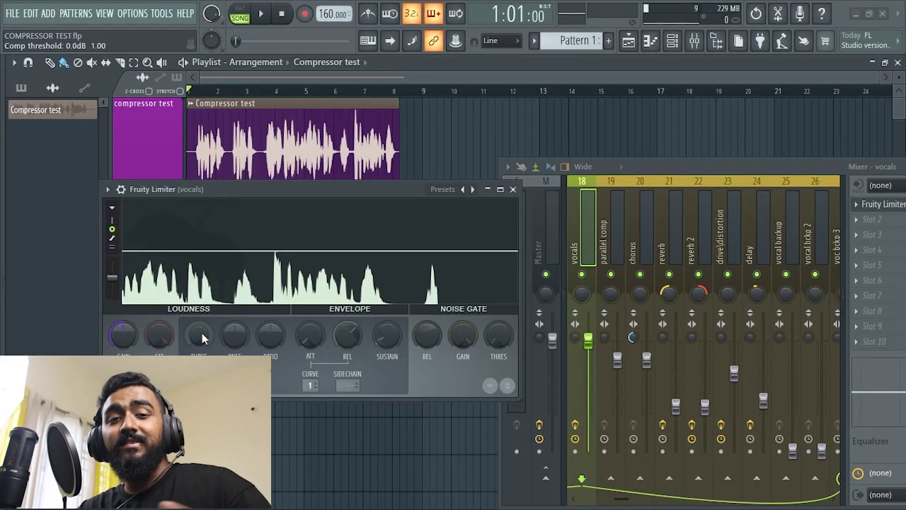
drag(202, 333, 206, 333)
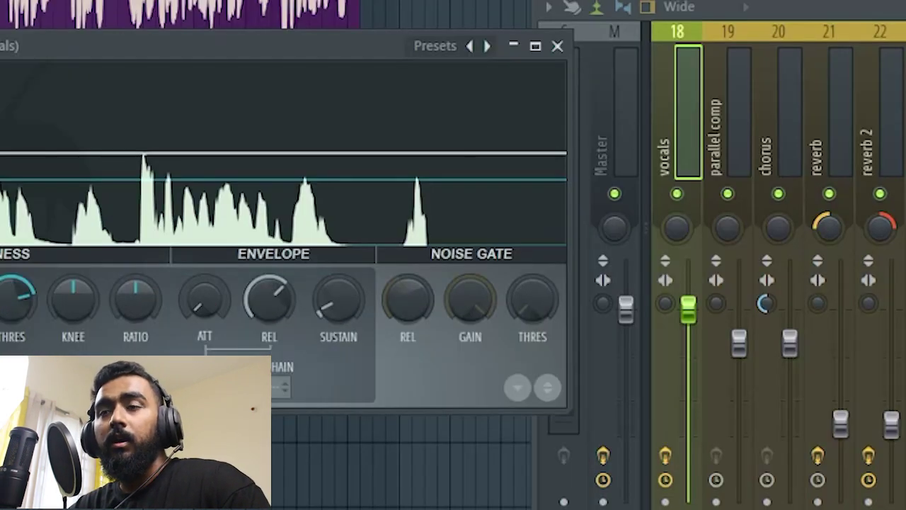
drag(205, 299, 204, 287)
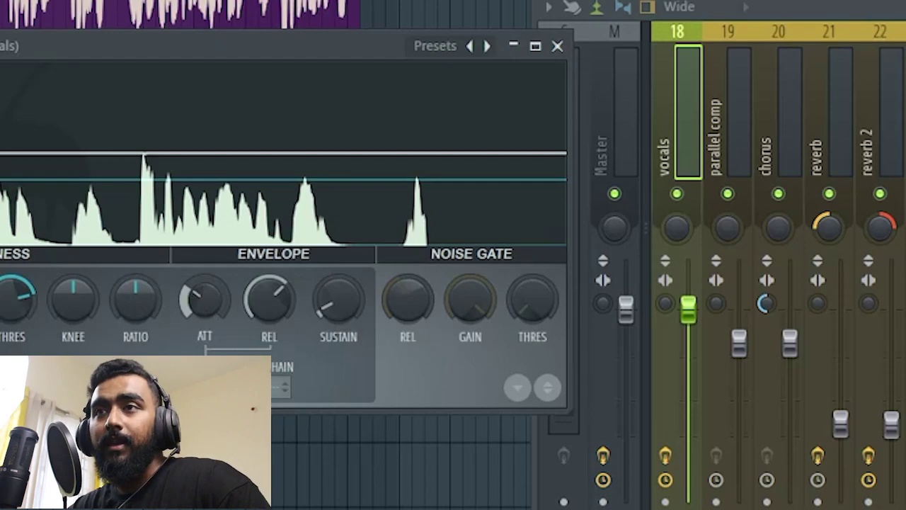
mouse_move(270, 301)
mouse_down()
mouse_move(270, 318)
mouse_move(270, 307)
mouse_up()
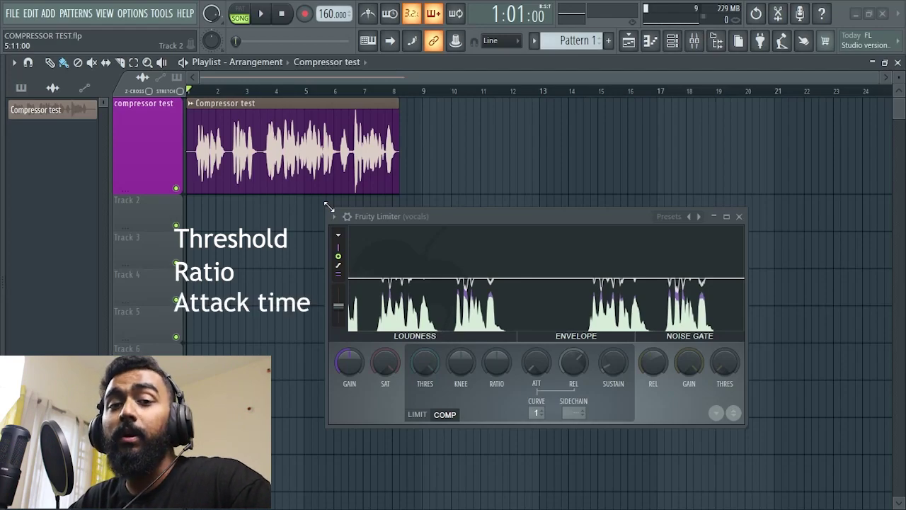
Step: Lower the Fruity Limiter compressor threshold to about -7.8 dB, below the vocal peaks
drag(368, 216, 360, 102)
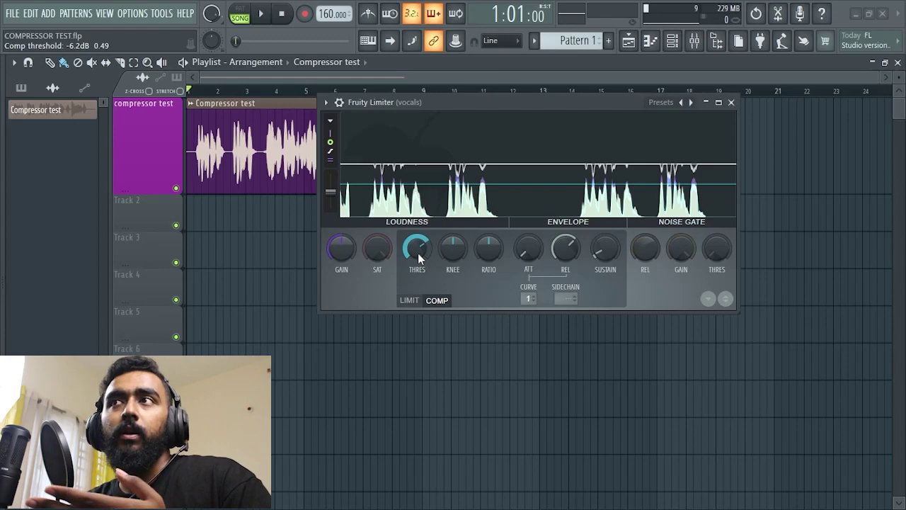
drag(417, 253, 418, 220)
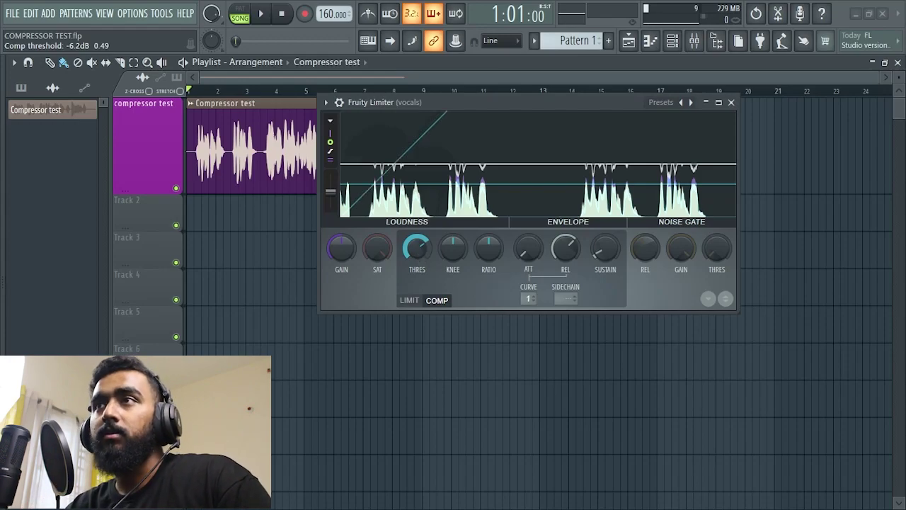
mouse_move(369, 326)
mouse_down()
mouse_move(369, 334)
mouse_move(369, 325)
mouse_up()
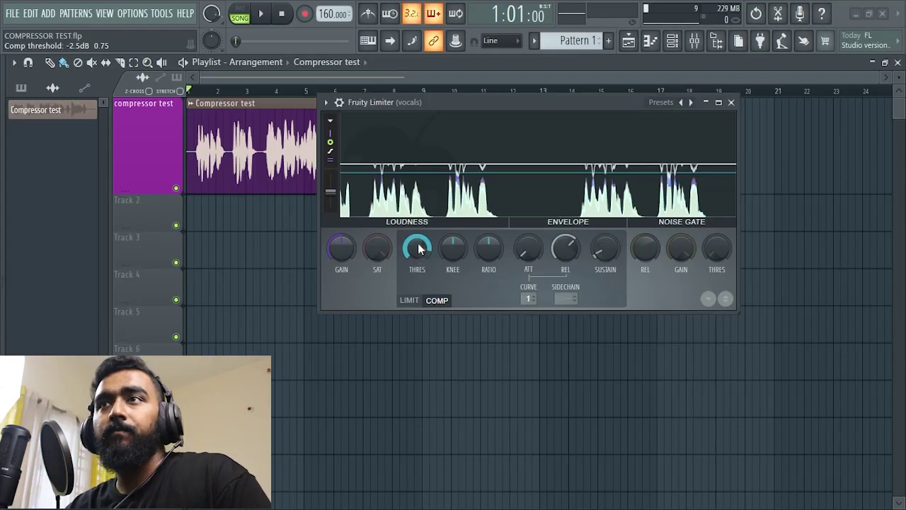
drag(369, 335, 369, 340)
drag(417, 248, 417, 265)
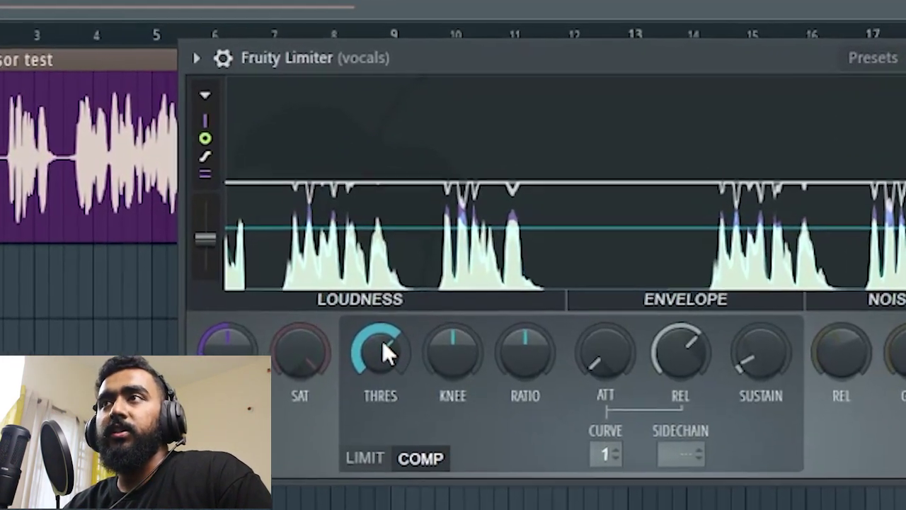
drag(382, 342, 382, 341)
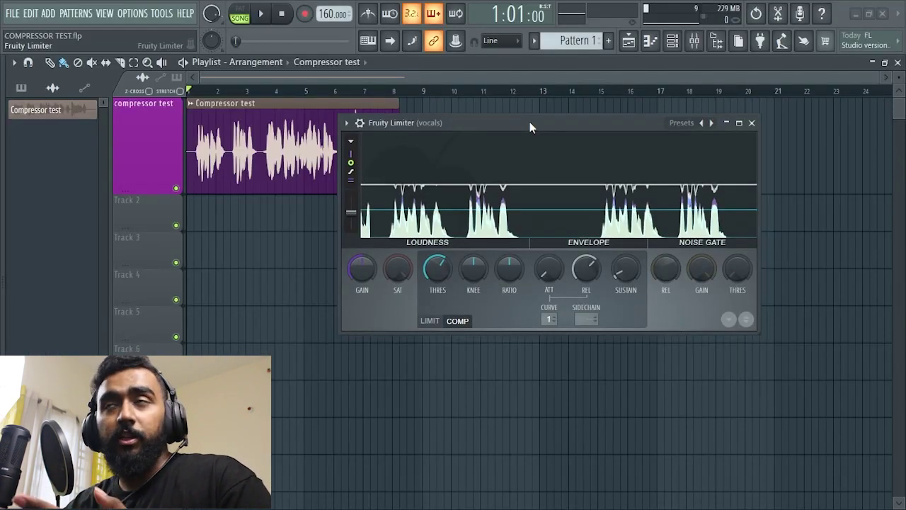
Step: Raise the compressor ratio above its default and play the Compressor test clip to hear the compression
drag(529, 127, 512, 121)
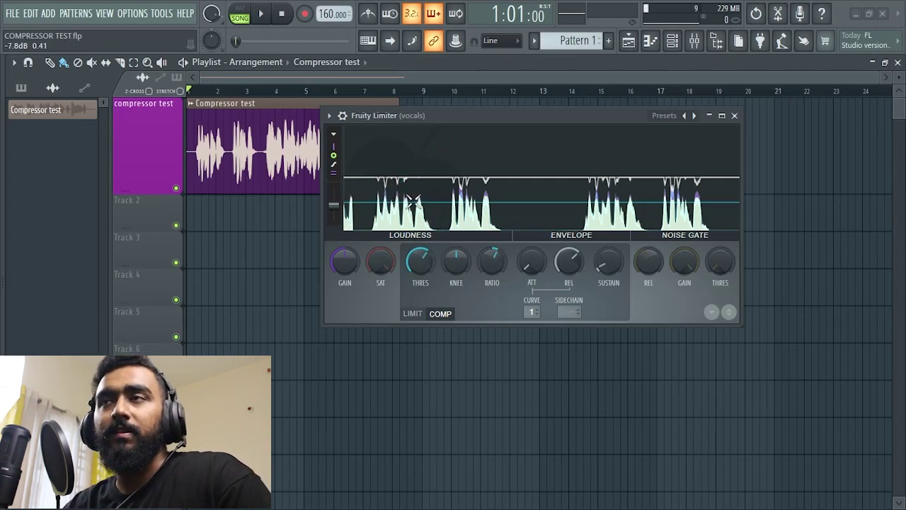
drag(492, 260, 492, 245)
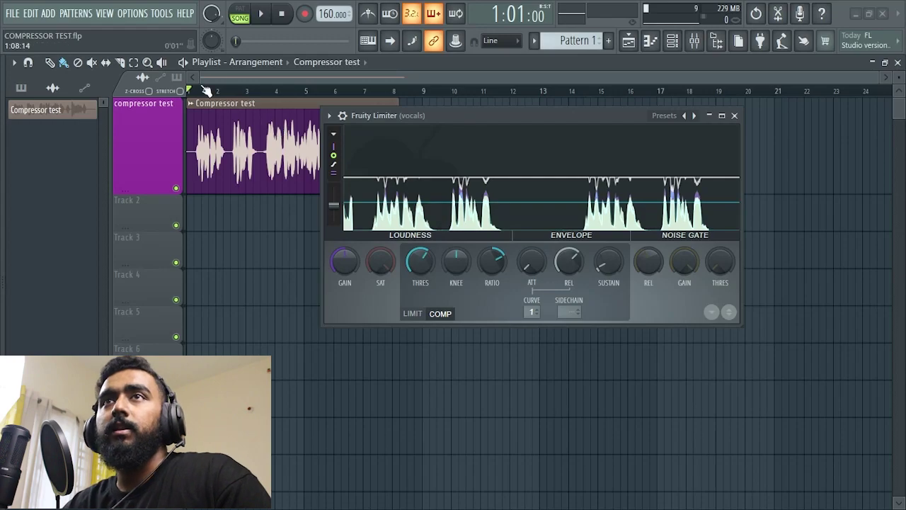
drag(368, 115, 346, 222)
key(space)
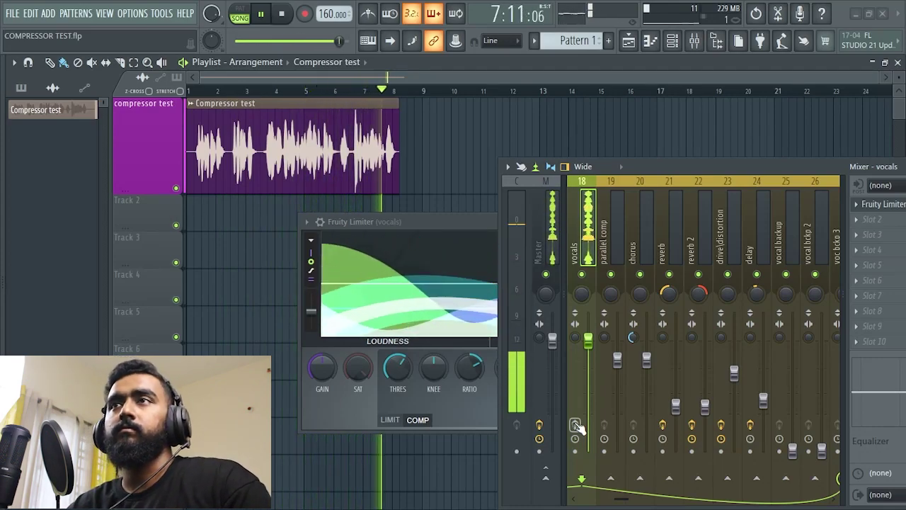
key(space)
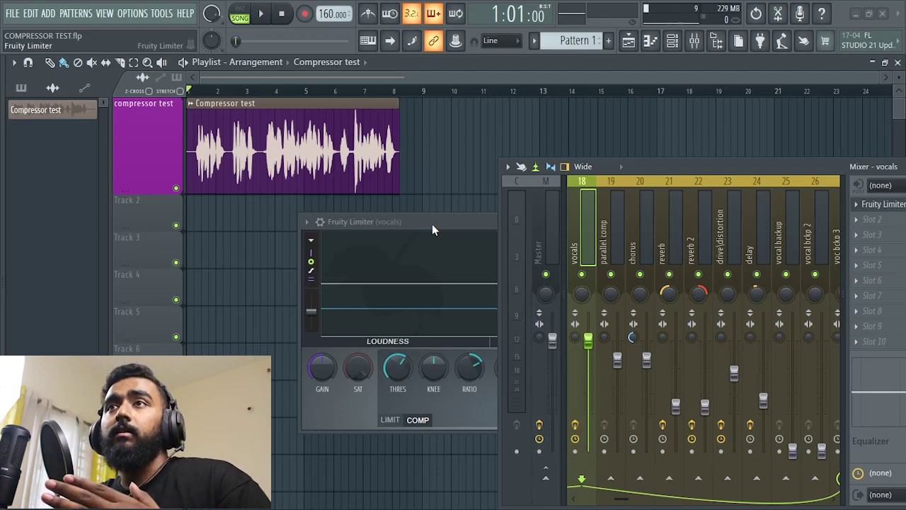
Step: Set the compressor attack time to about 4.4 ms in the Fruity Limiter on the vocals
drag(432, 224, 329, 204)
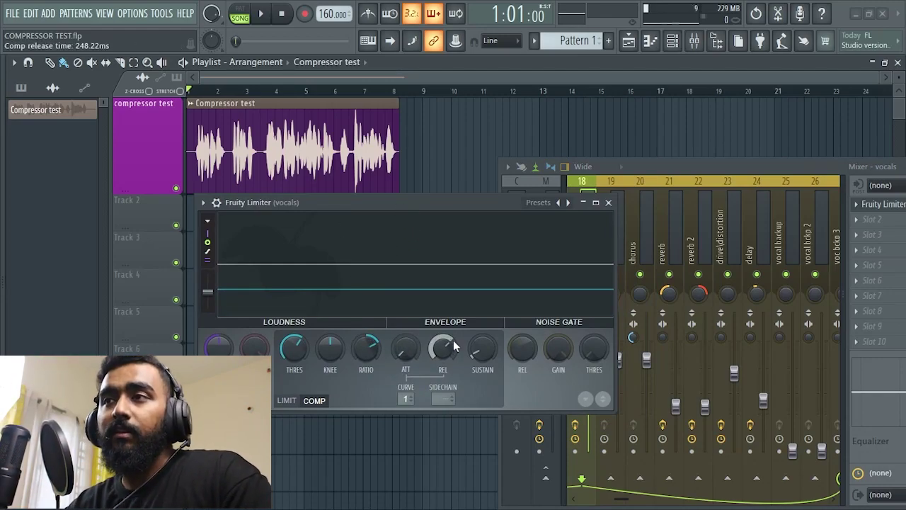
drag(428, 200, 419, 206)
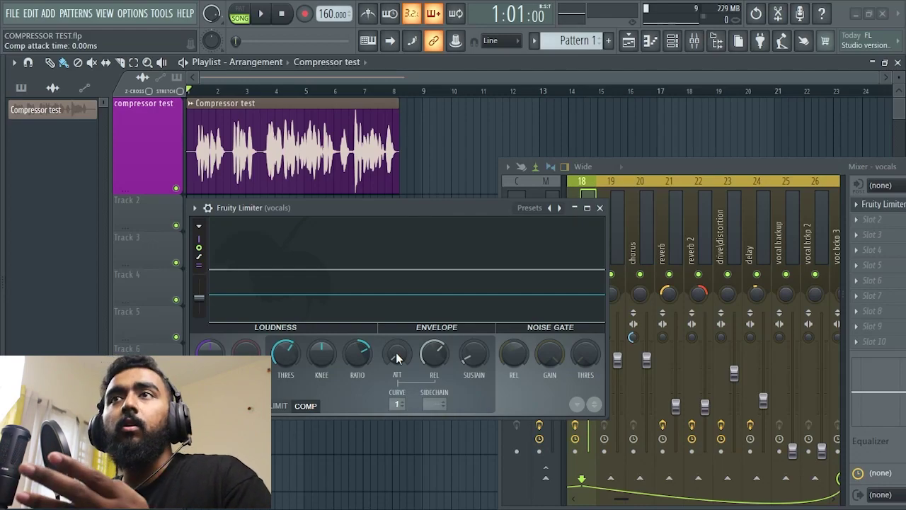
drag(398, 354, 398, 347)
scroll(397, 358, up, 1)
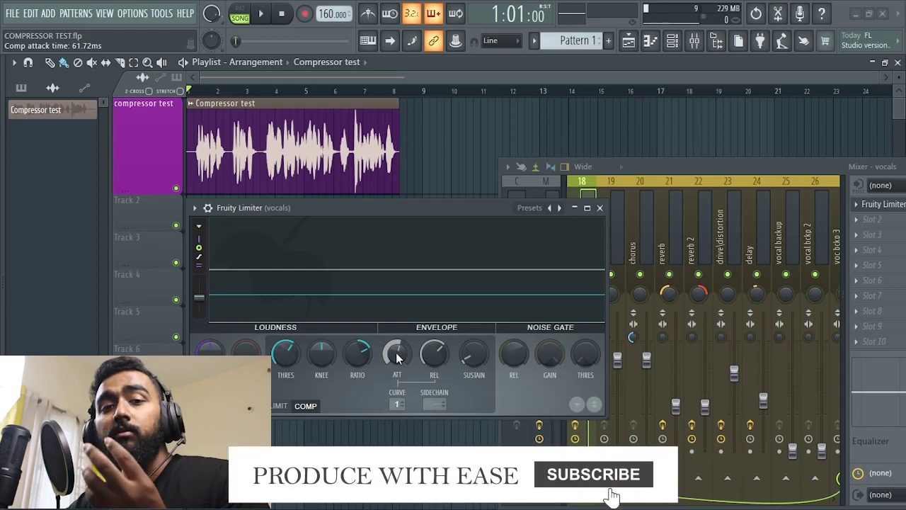
drag(397, 354, 397, 358)
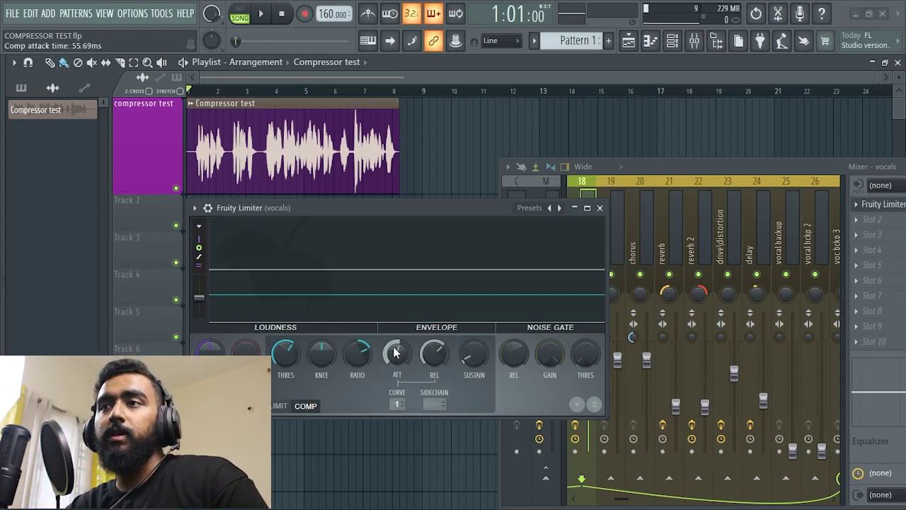
drag(395, 353, 395, 355)
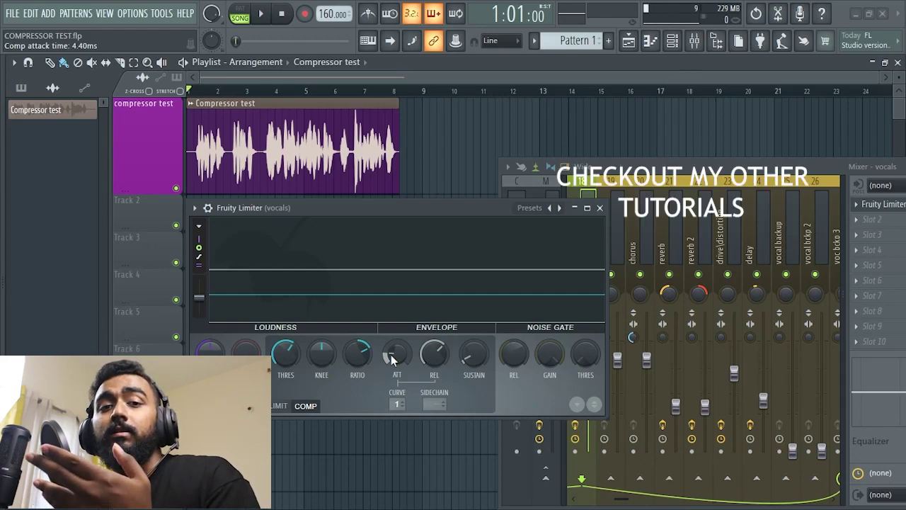
Step: Shorten the compressor release time to about 29 ms and play the vocals, pausing the level graph to inspect the compression
drag(395, 354, 434, 347)
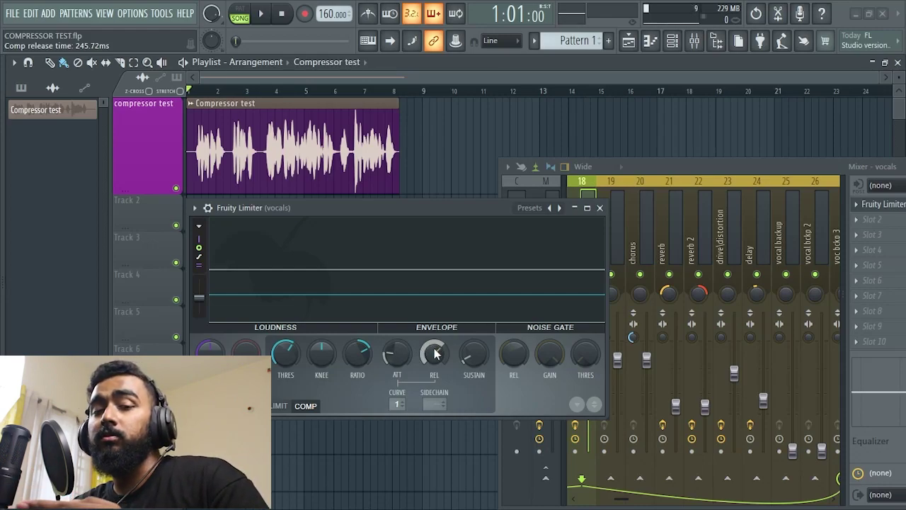
drag(437, 354, 437, 382)
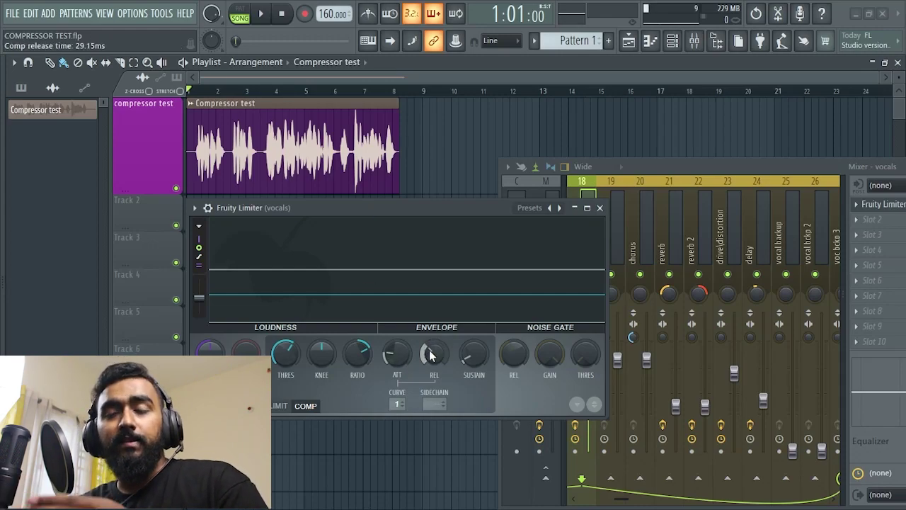
key(space)
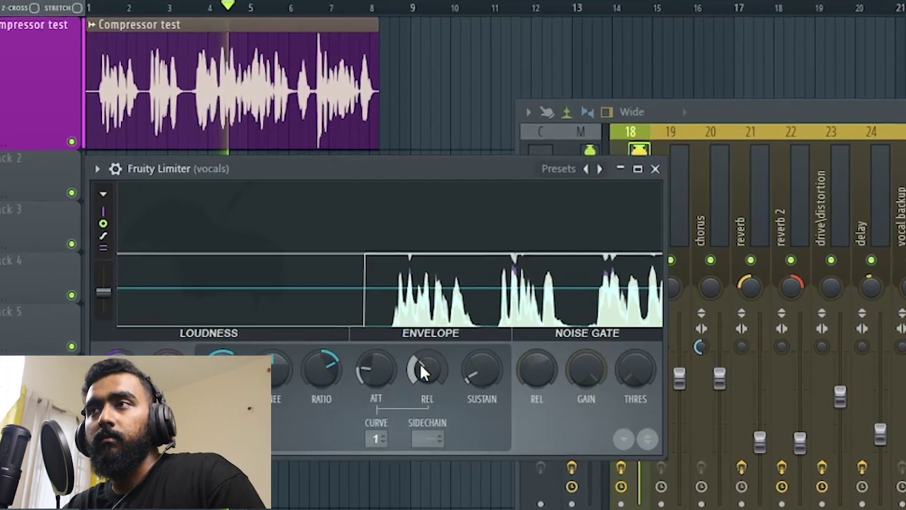
click(427, 294)
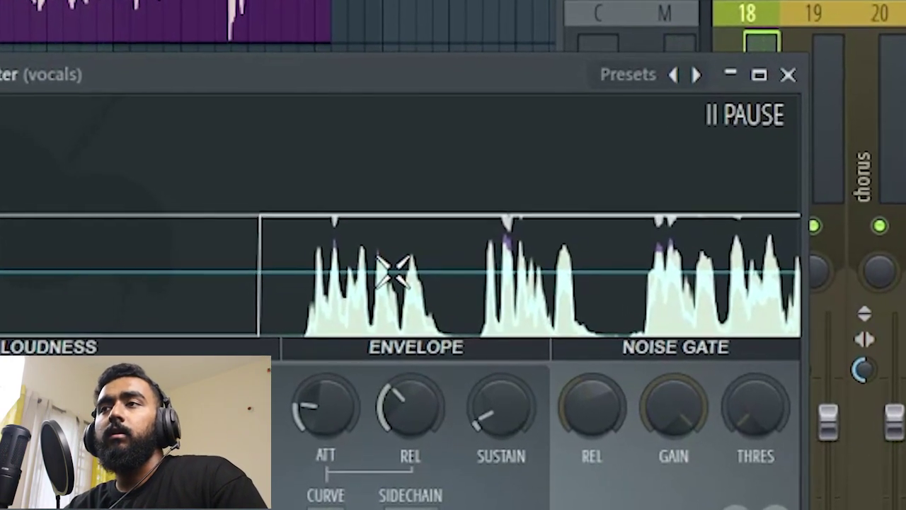